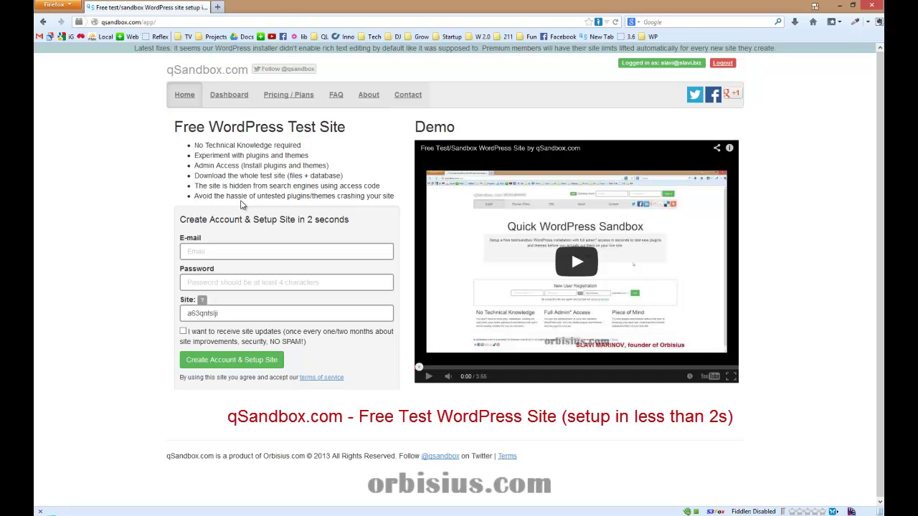
Open the qSandbox site's WordPress admin dashboard.
left_click(232, 104)
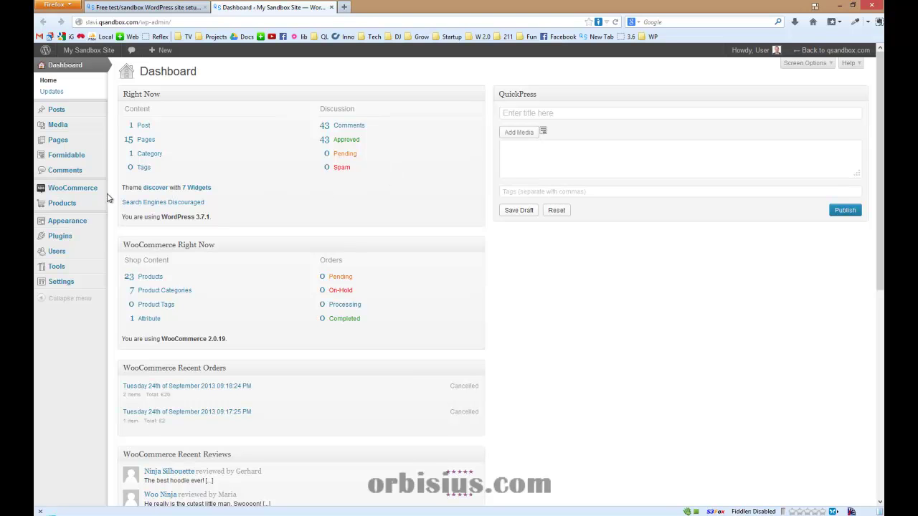
Upload the orbisius-woocommerce-ext-flex-price.zip plugin file and install it.
left_click(70, 204)
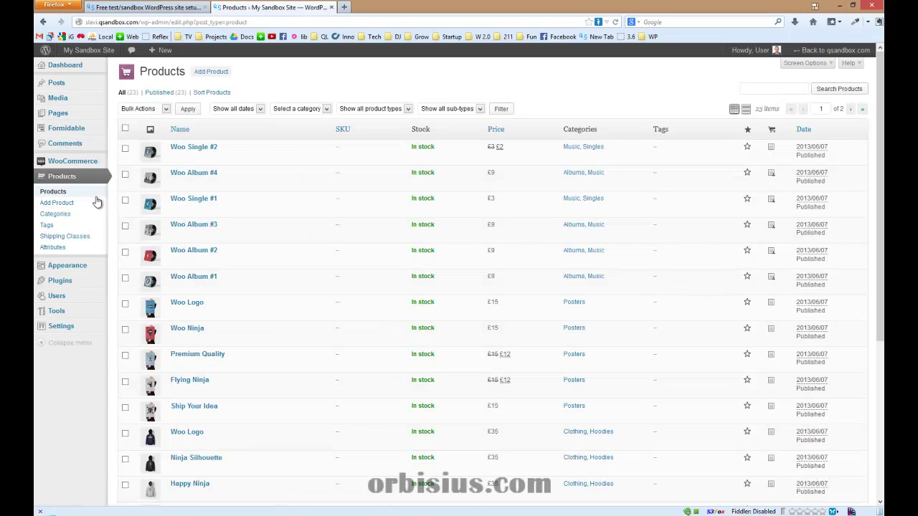
mouse_move(79, 285)
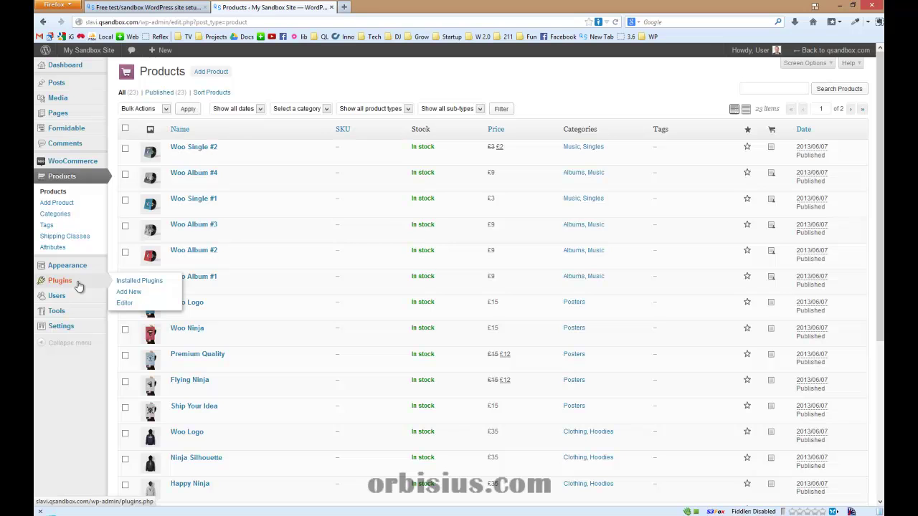
left_click(129, 292)
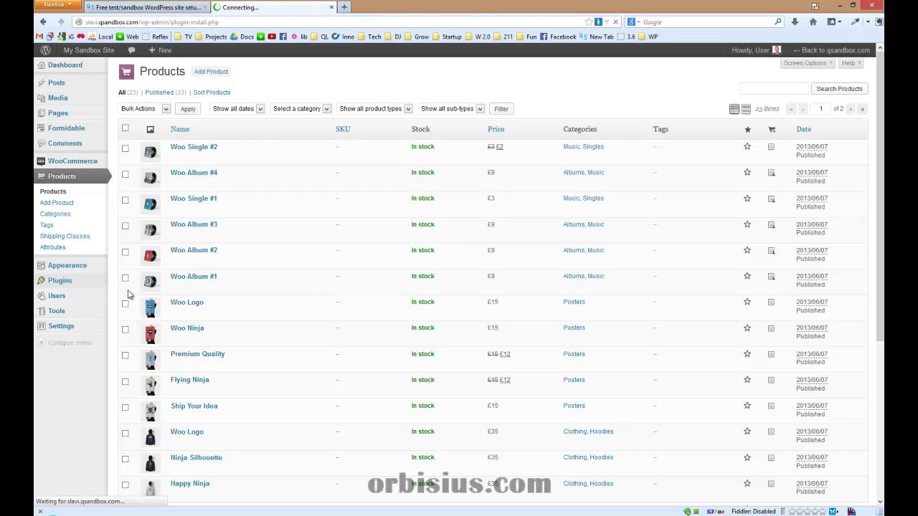
left_click(154, 92)
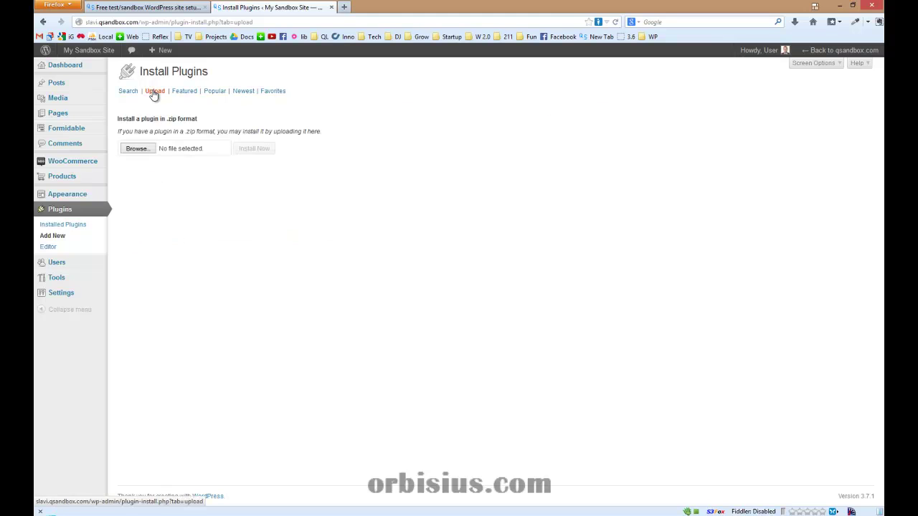
left_click(148, 149)
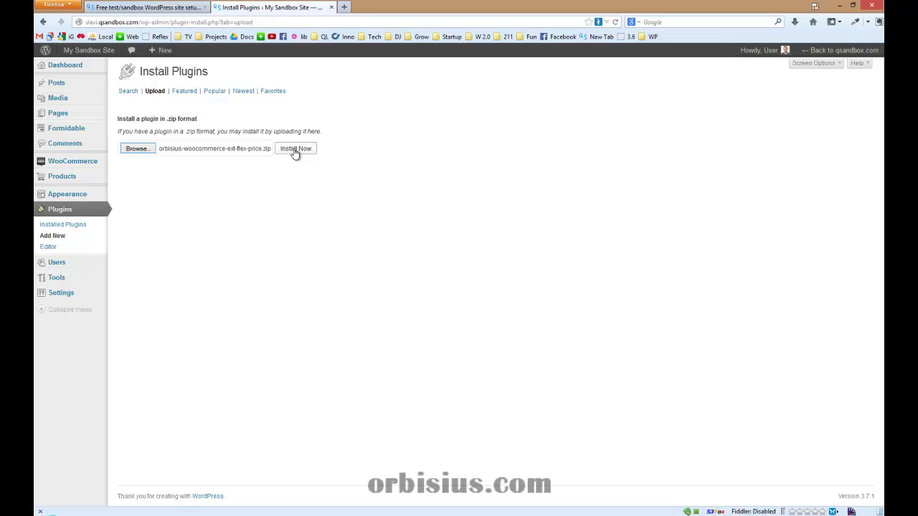
left_click(295, 150)
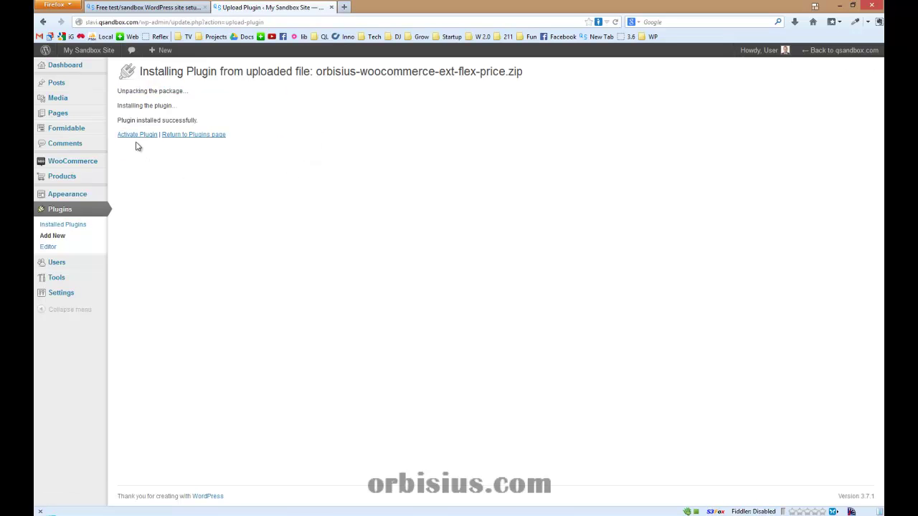
Activate Orbisius Flex Price for WooCommerce and view its settings page under Products.
left_click(136, 136)
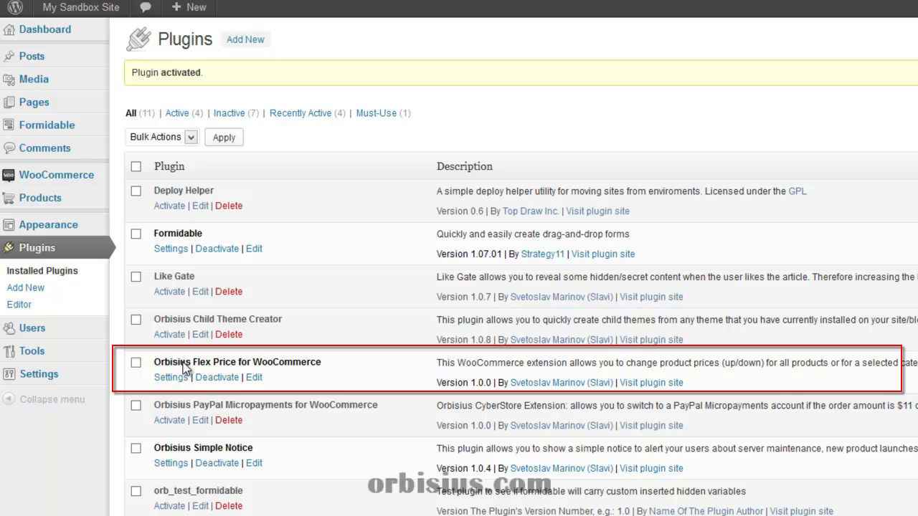
mouse_move(68, 206)
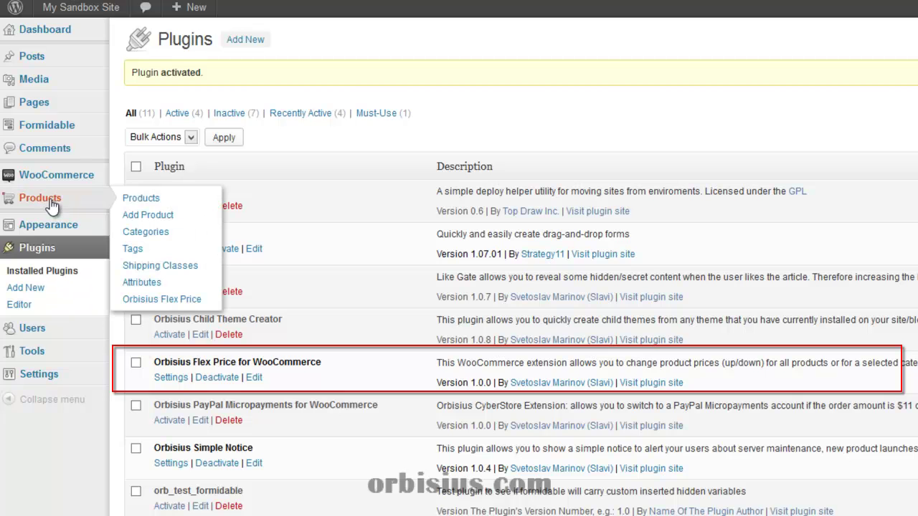
left_click(154, 301)
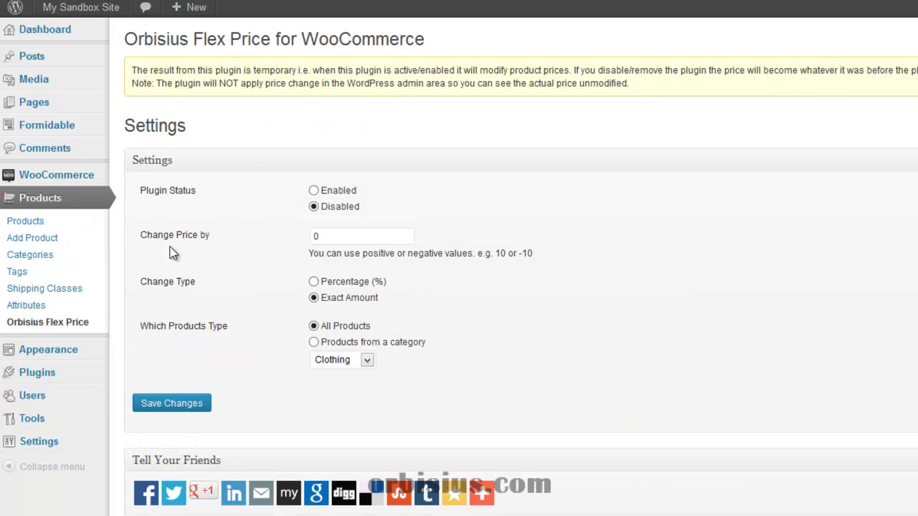
left_click(33, 221)
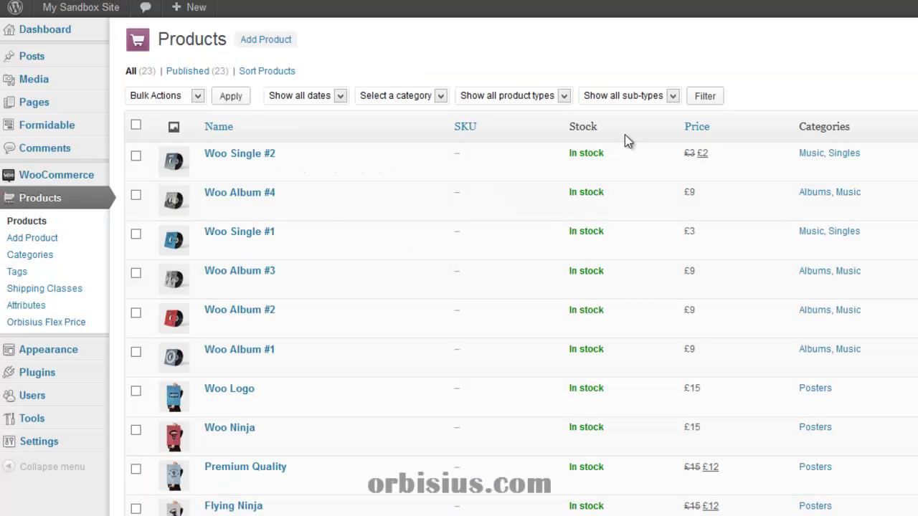
scroll(721, 220, "down", 1)
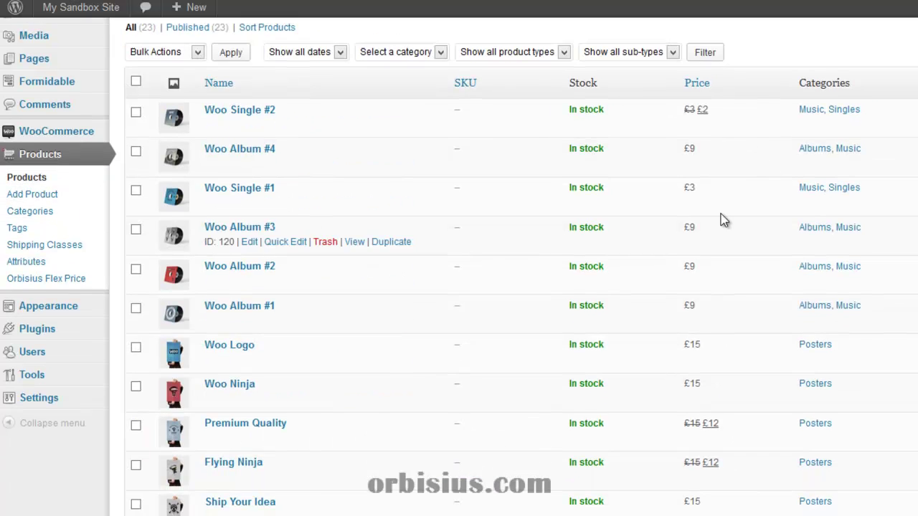
scroll(710, 359, "down", 2)
scroll(738, 412, "down", 2)
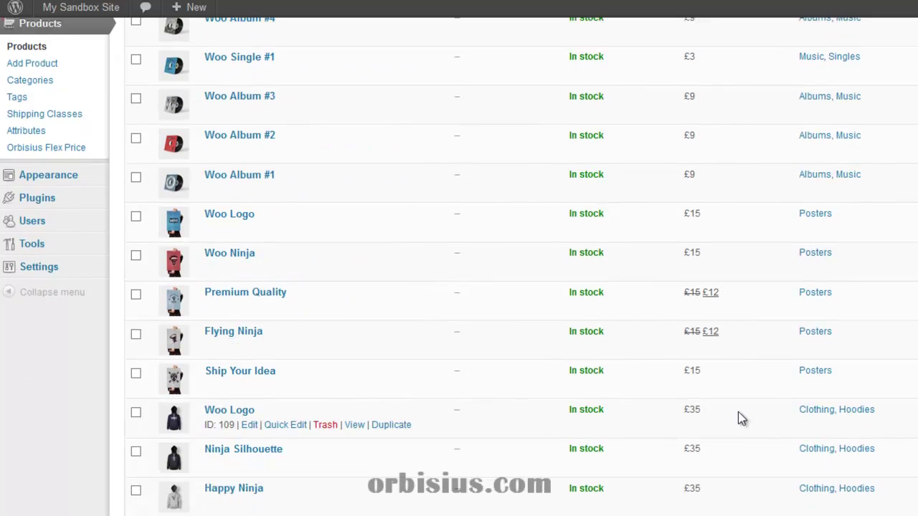
scroll(716, 500, "down", 4)
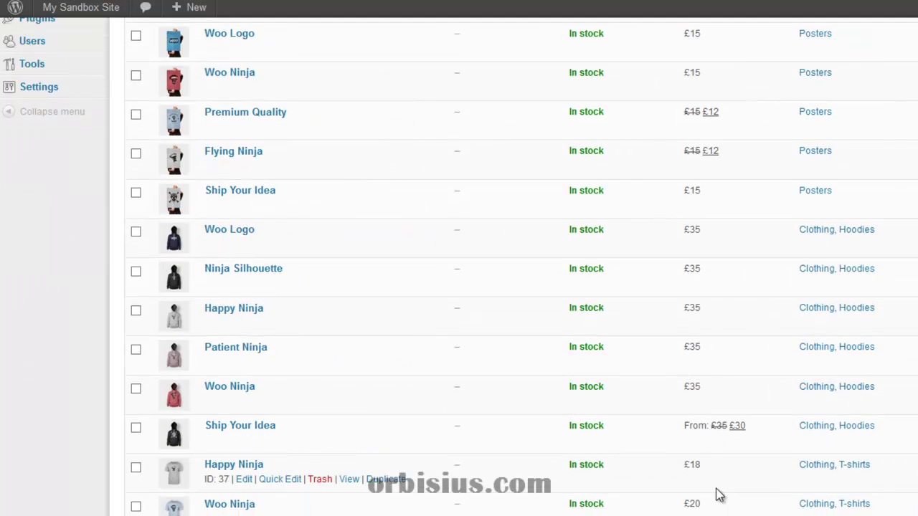
scroll(719, 495, "up", 9)
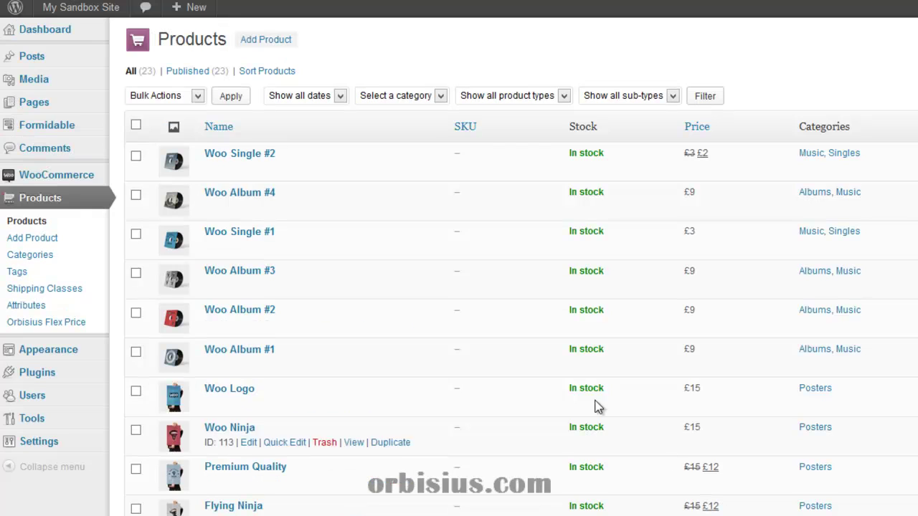
Set Change Price by to 20 Percentage (%), select Enabled, and save the Flex Price settings.
left_click(62, 326)
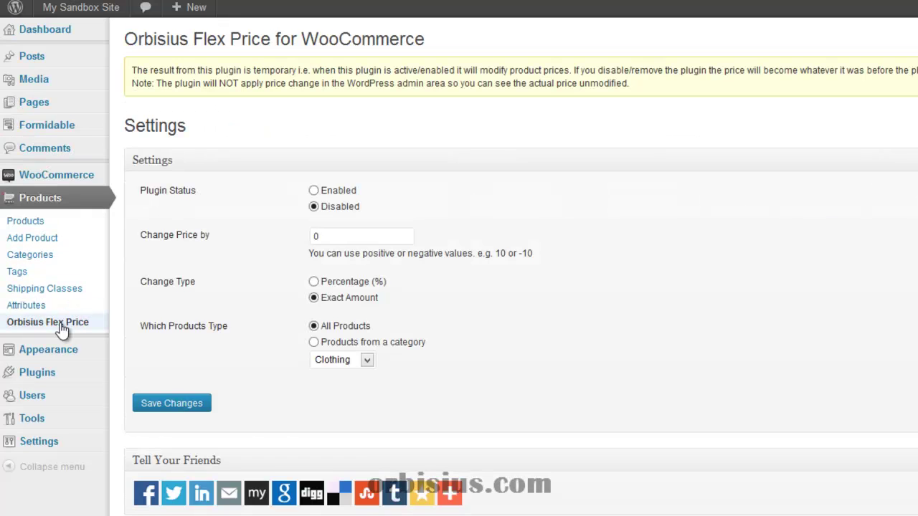
double_click(354, 237)
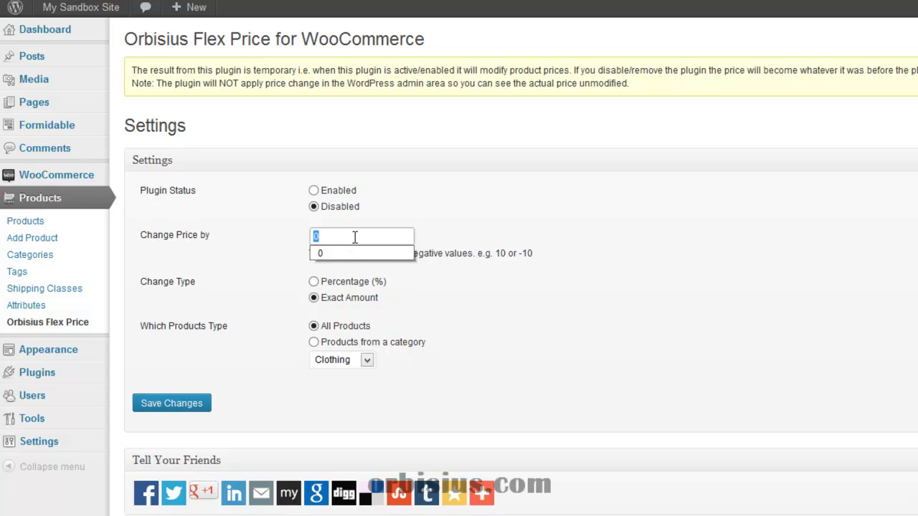
type("20")
left_click(500, 249)
left_click(343, 283)
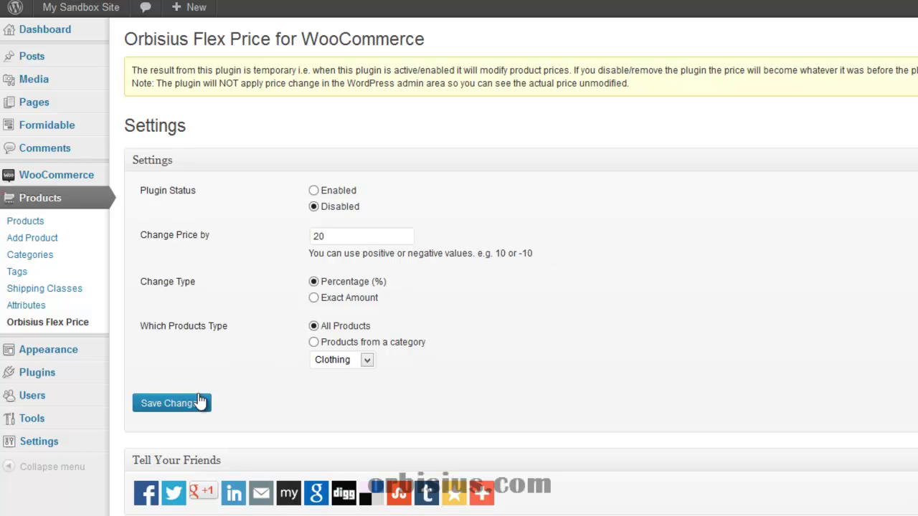
left_click(335, 192)
left_click(199, 406)
Return to the products list and bring up the link options for Woo Single #2's View link.
left_click(34, 223)
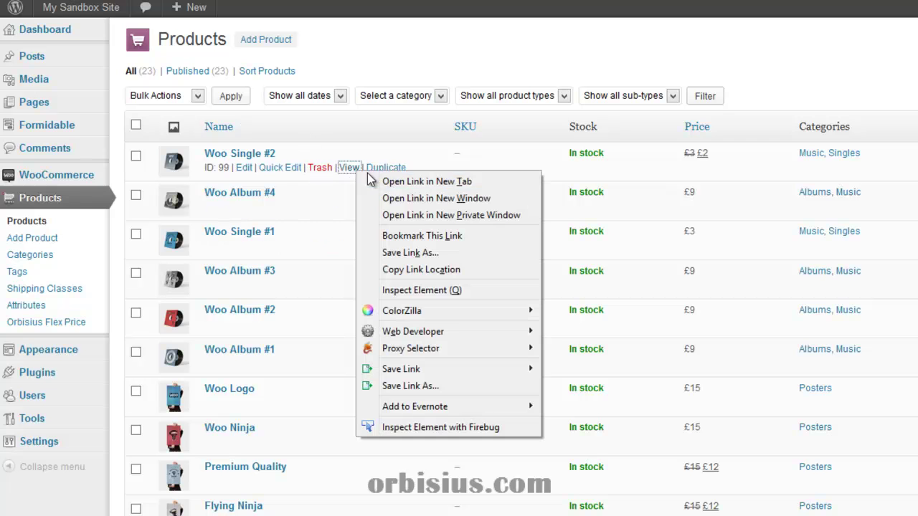
right_click(355, 172)
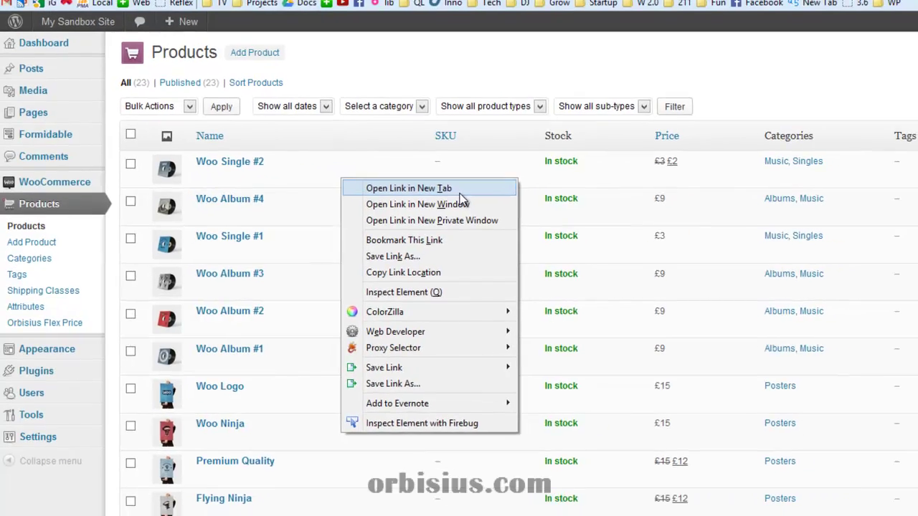
Open Woo Single #2's storefront page in a new tab and check its £2.40 price.
left_click(460, 189)
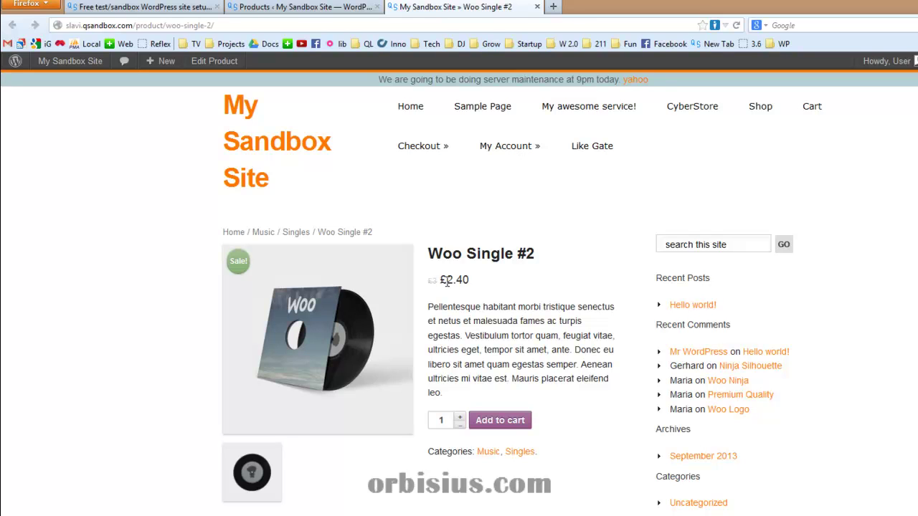
left_click_drag(447, 284, 490, 287)
left_click(494, 291)
Add Woo Single #2 to the cart and confirm the £2.40 subtotal.
left_click(487, 422)
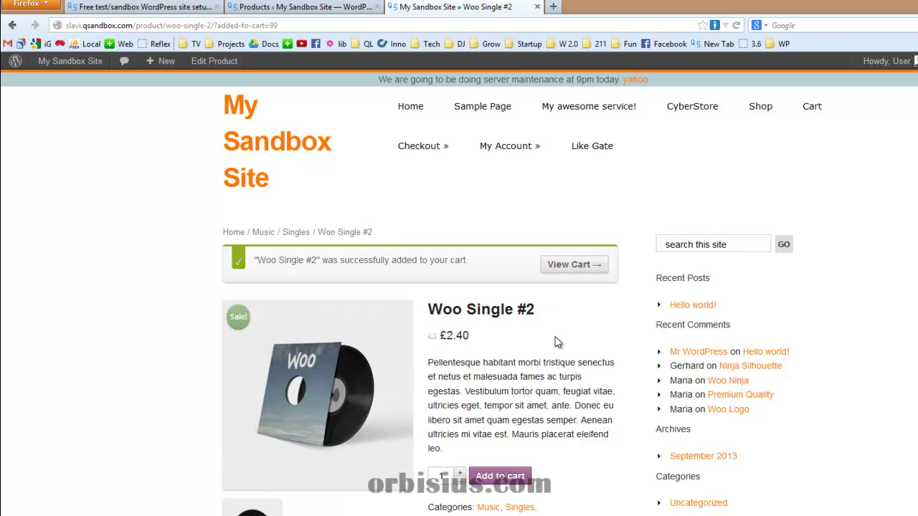
left_click(577, 265)
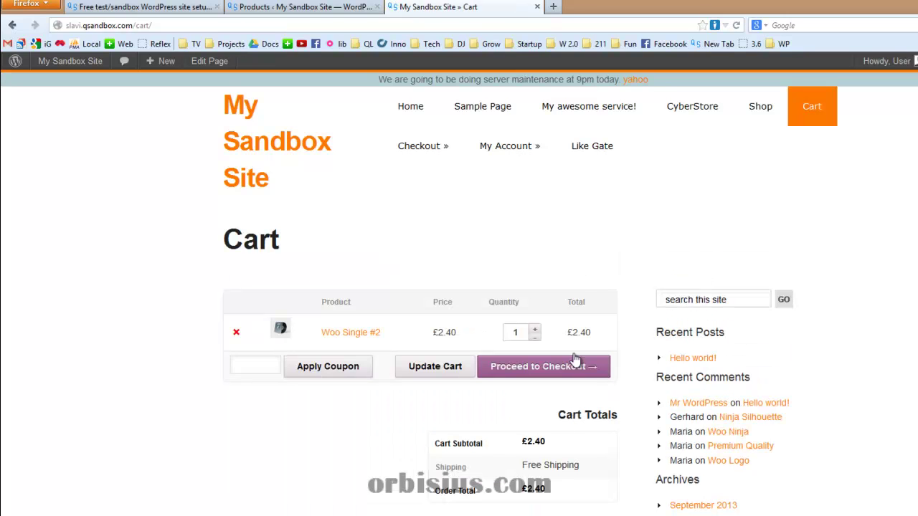
double_click(538, 441)
left_click(554, 446)
left_click(296, 8)
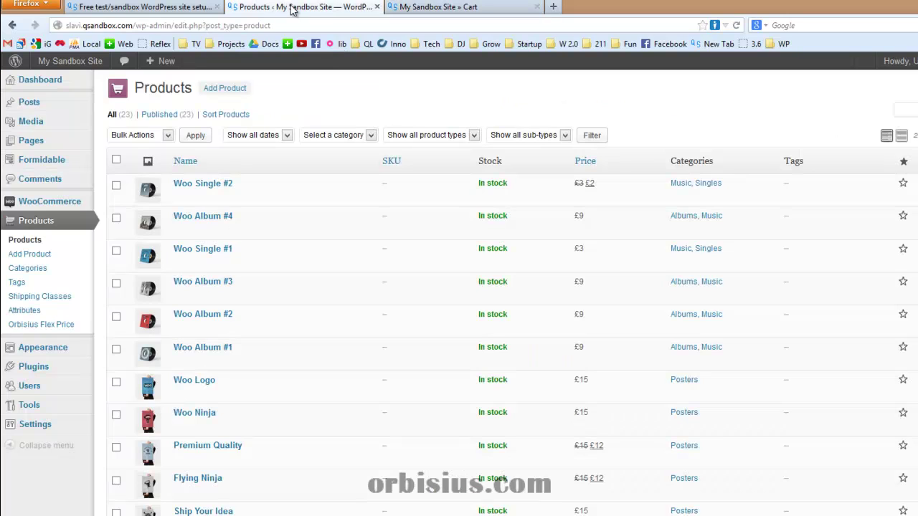
Change the Flex Price percentage from 20 to 50 and save.
left_click(64, 326)
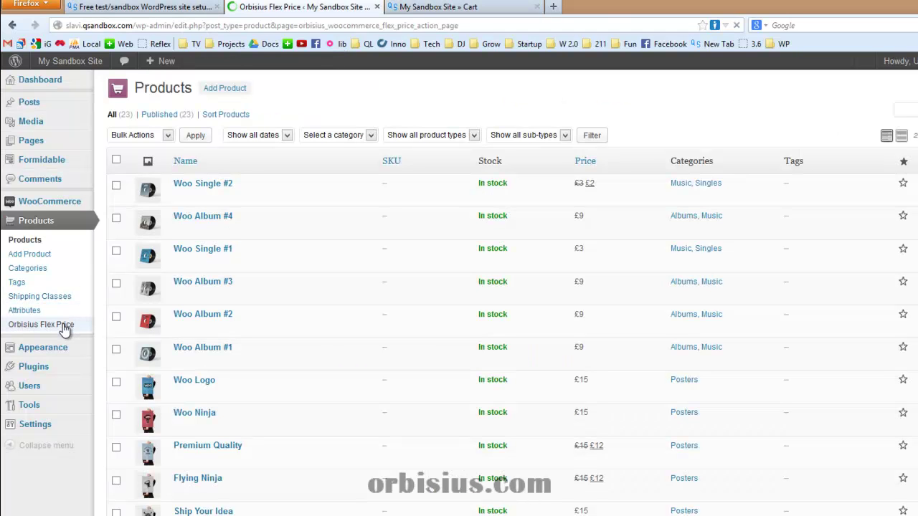
left_click(261, 251)
double_click(262, 252)
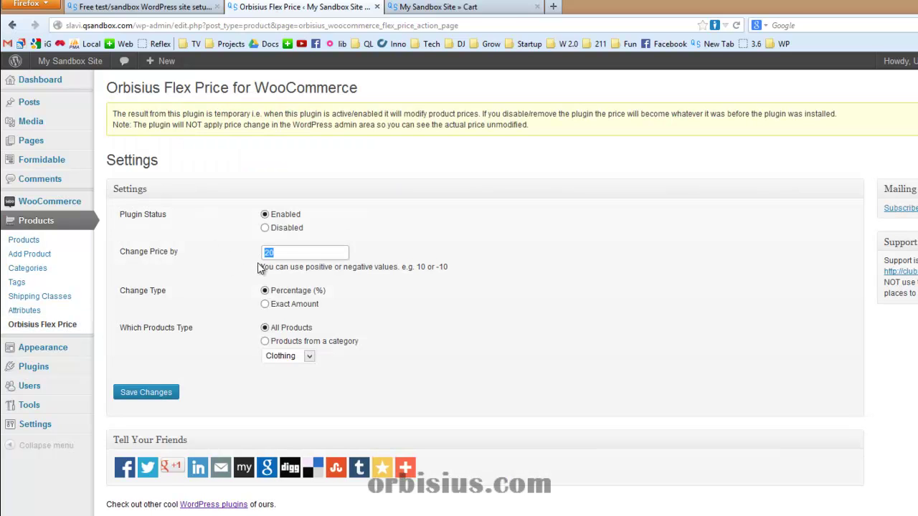
type("50")
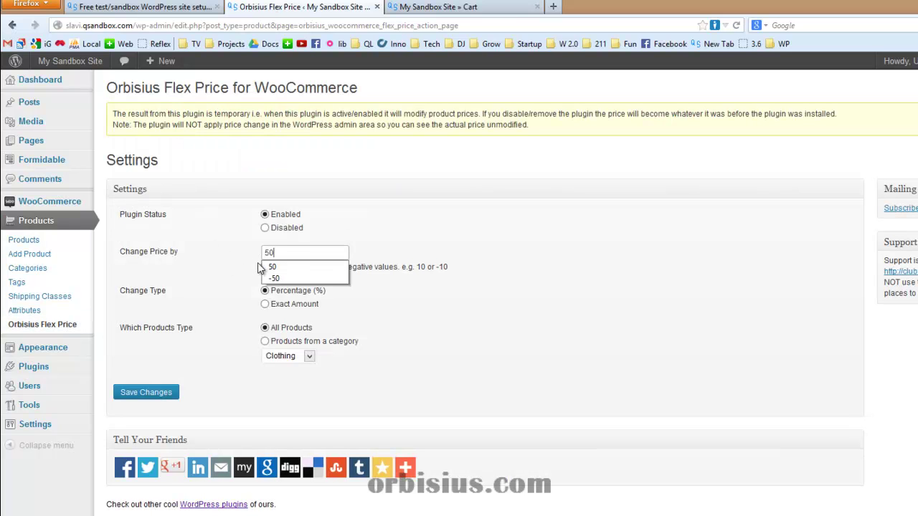
left_click(152, 394)
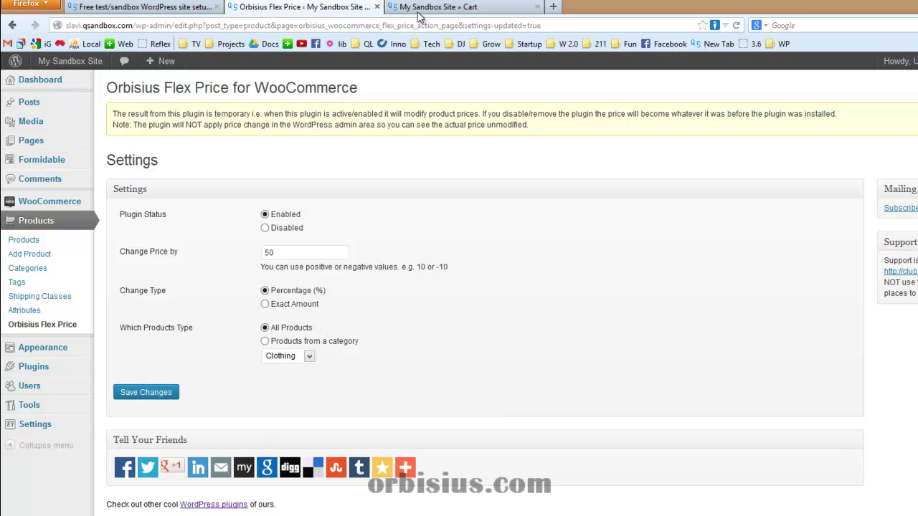
Reload the storefront cart and confirm Woo Single #2 now totals £3.
left_click(499, 9)
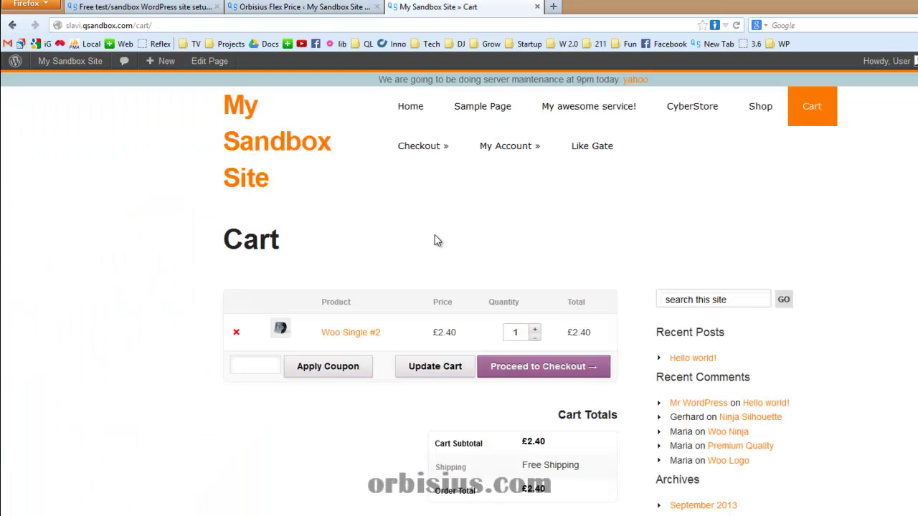
right_click(545, 235)
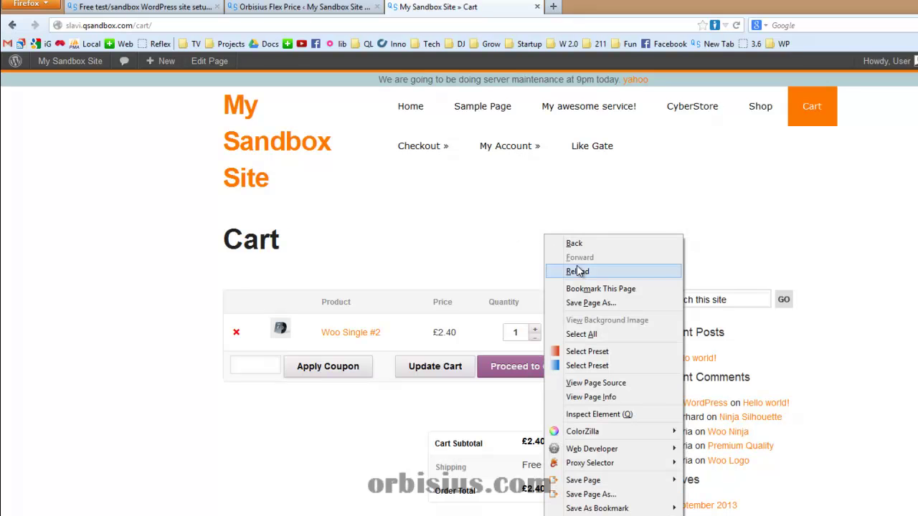
left_click(577, 271)
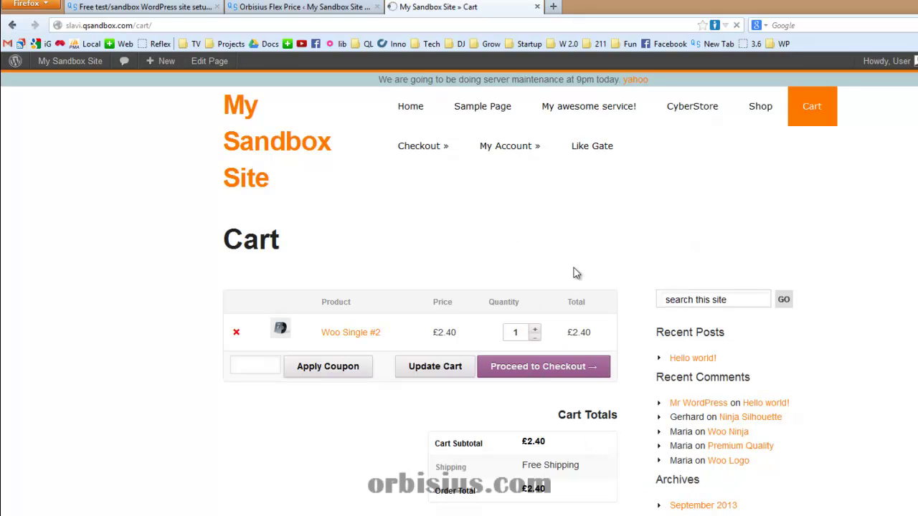
double_click(580, 333)
left_click(585, 336)
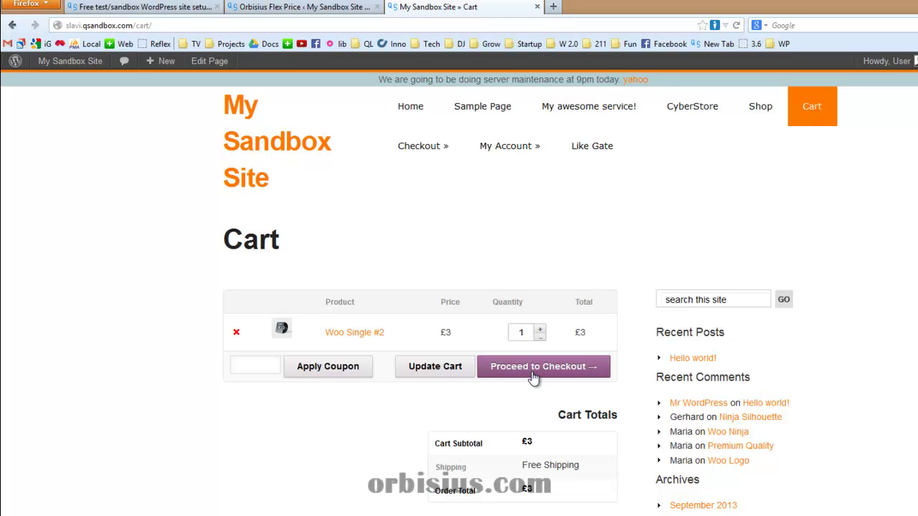
Switch Flex Price to Exact Amount, replace 50 with 10, and save the settings.
left_click(300, 19)
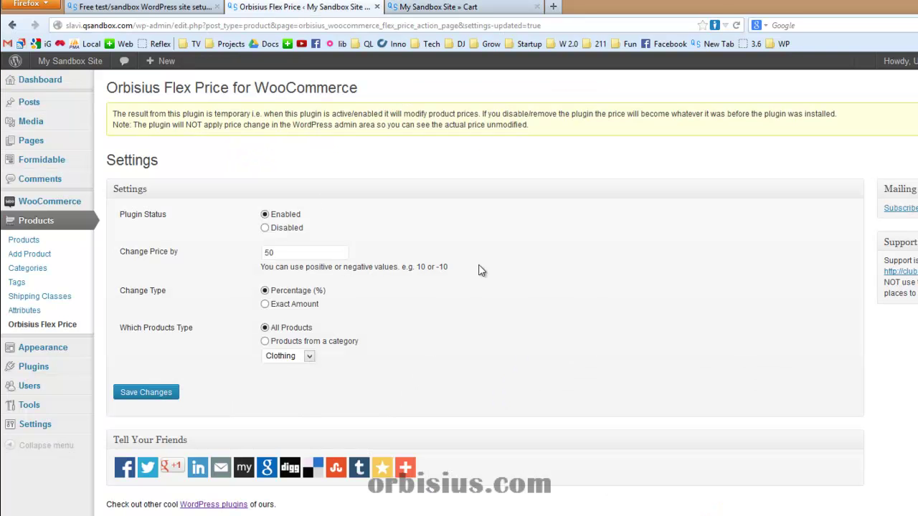
left_click(309, 305)
left_click_drag(295, 253, 235, 257)
type("10")
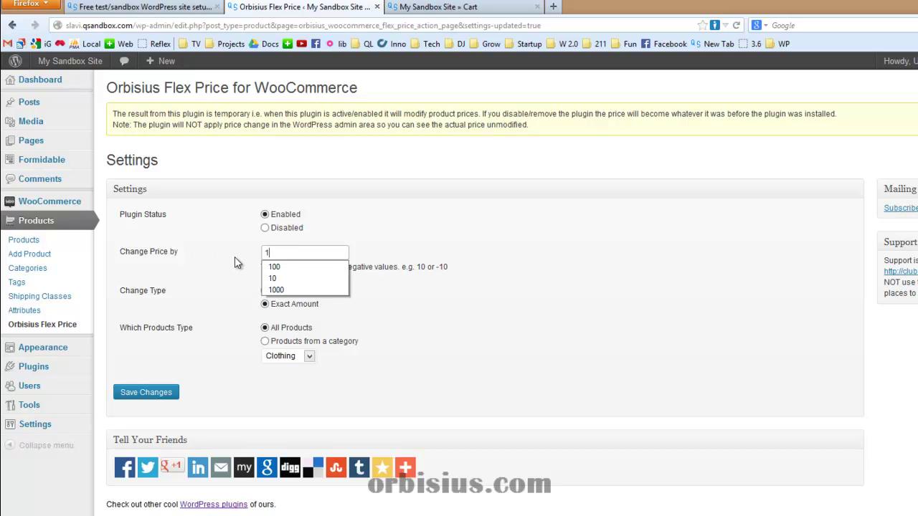
left_click(437, 203)
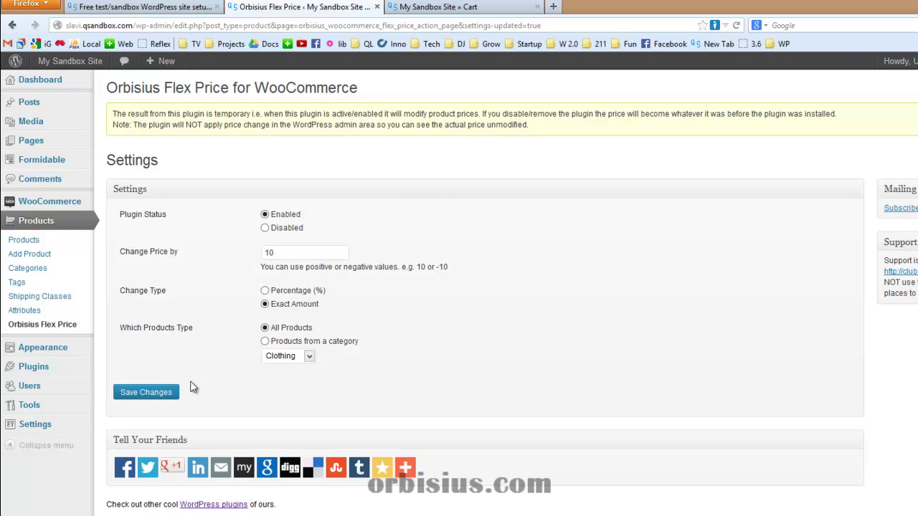
left_click(174, 398)
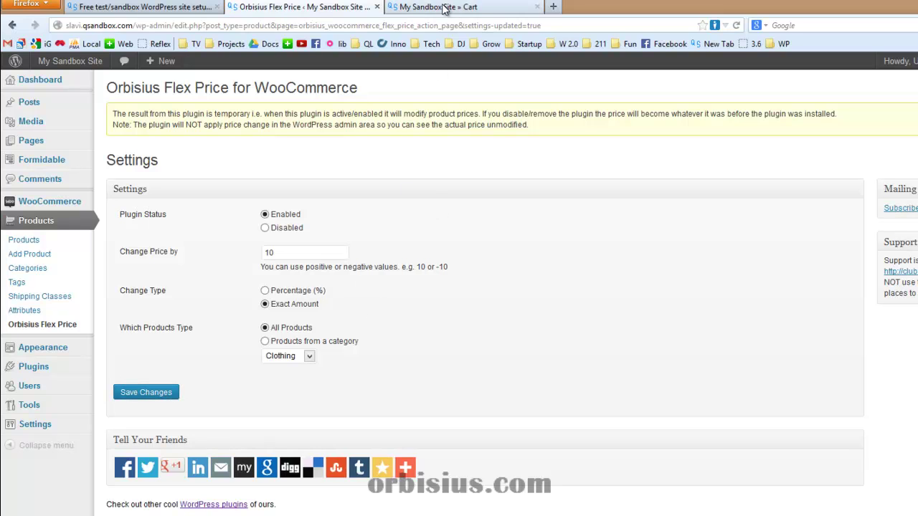
left_click_drag(315, 254, 240, 253)
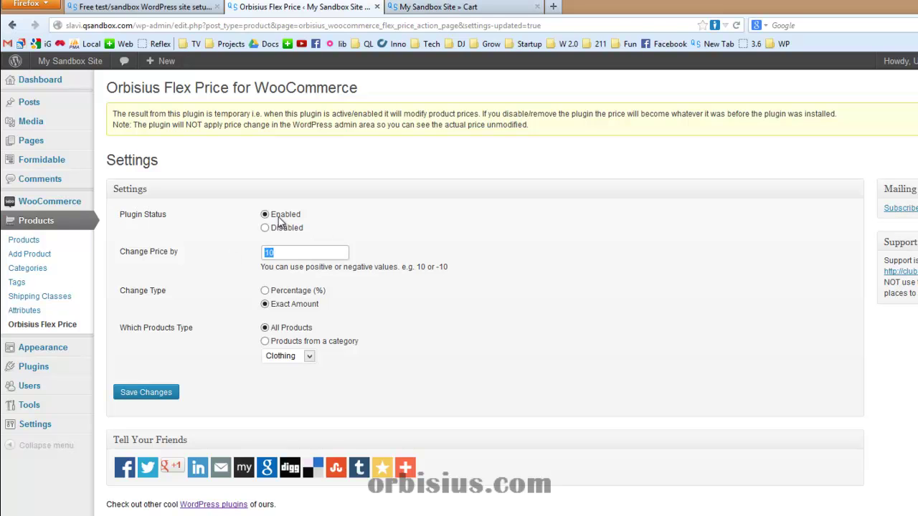
left_click(459, 8)
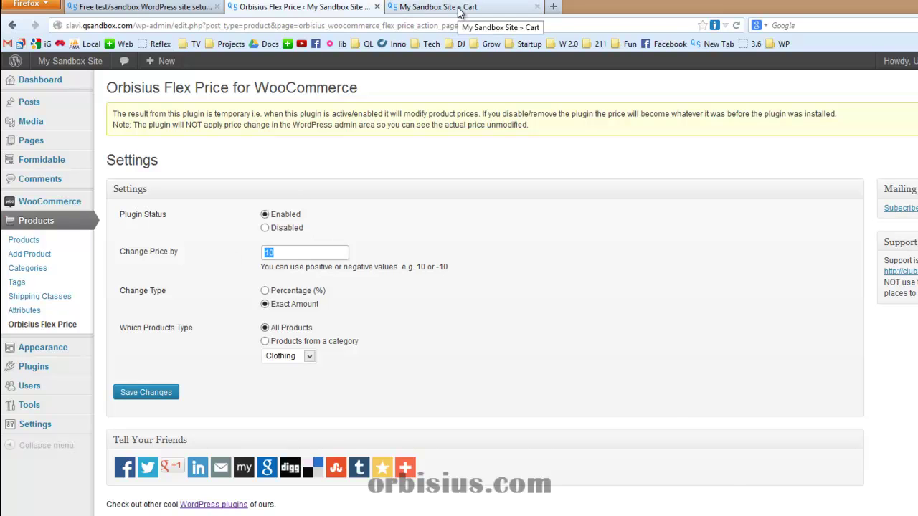
Reload the cart to confirm Woo Single #2 at £12, then return to Flex Price settings.
right_click(541, 260)
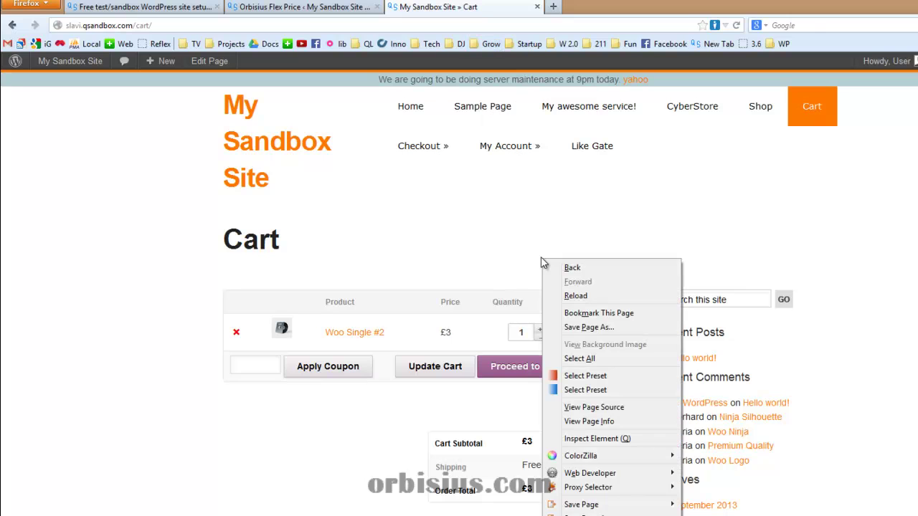
left_click(579, 297)
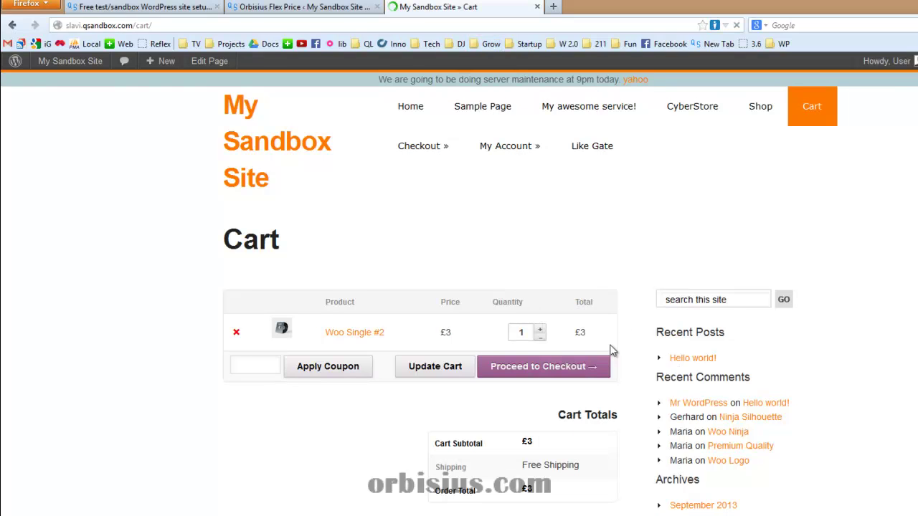
left_click_drag(599, 334, 575, 333)
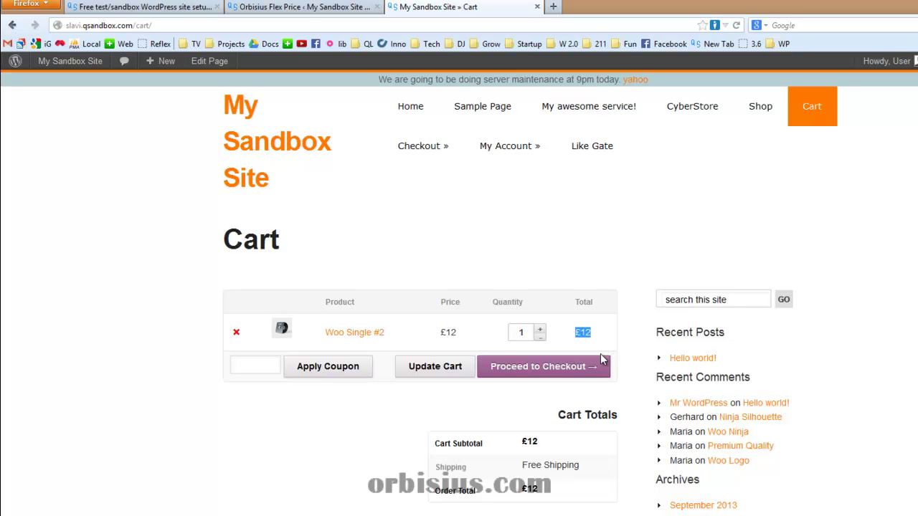
left_click(296, 8)
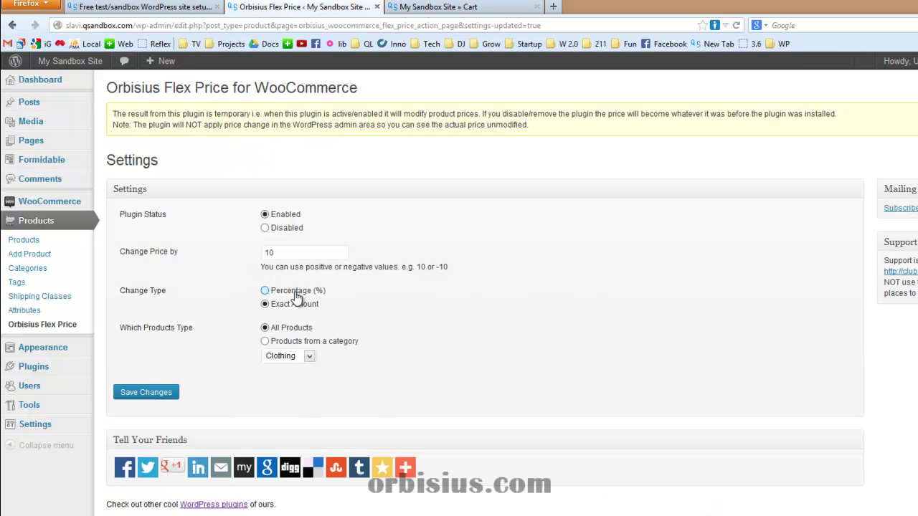
Switch Flex Price back to a percentage change of 50 and save it.
left_click(295, 293)
double_click(309, 252)
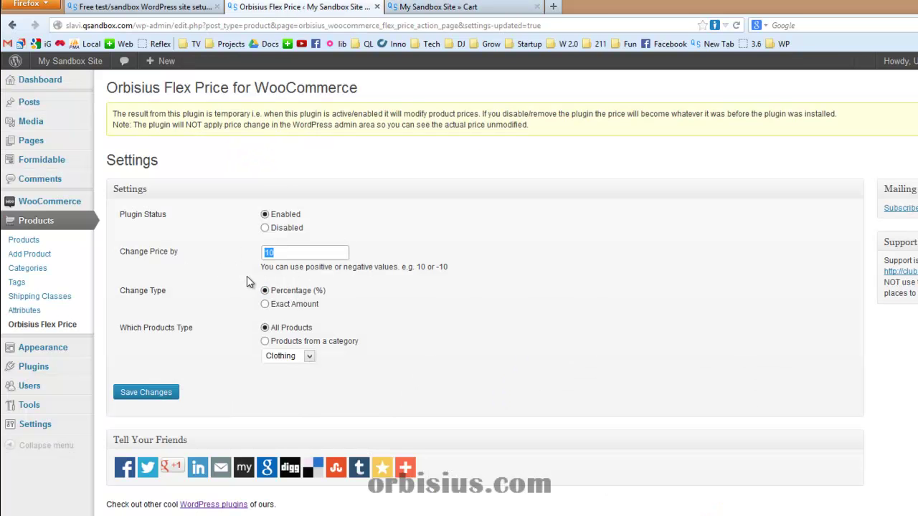
type("50")
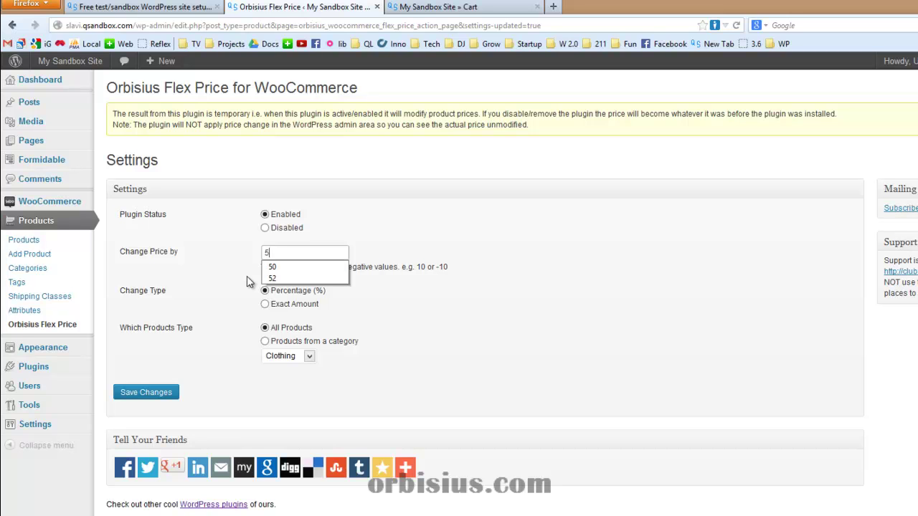
left_click(161, 396)
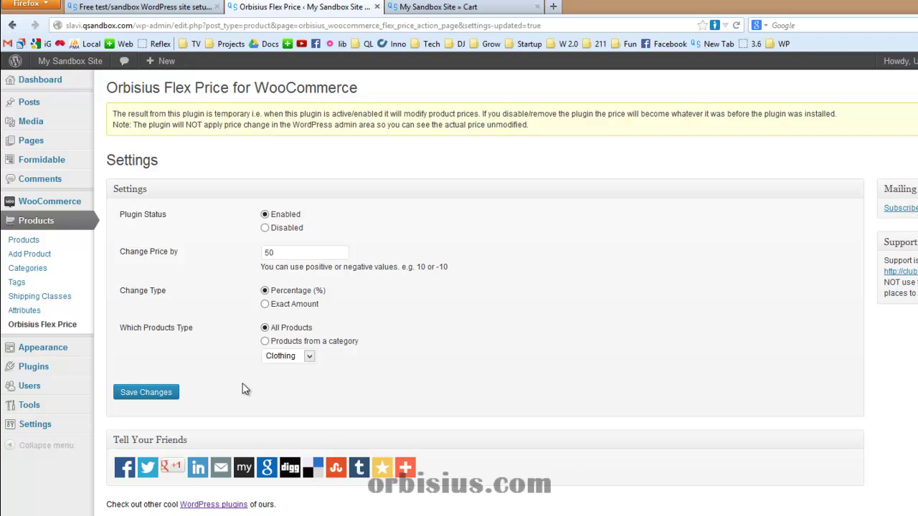
Reload the cart to confirm Woo Single #2 now costs £3, then return to settings.
left_click(445, 7)
right_click(608, 291)
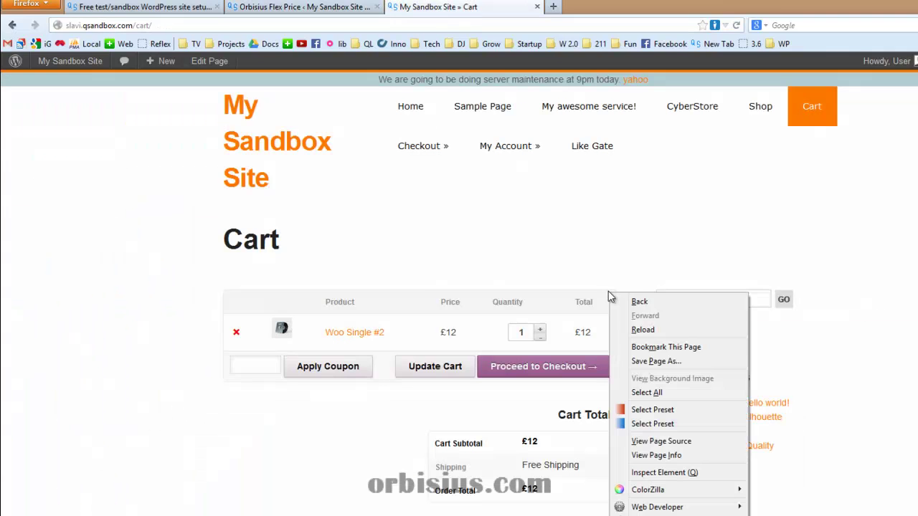
left_click(654, 336)
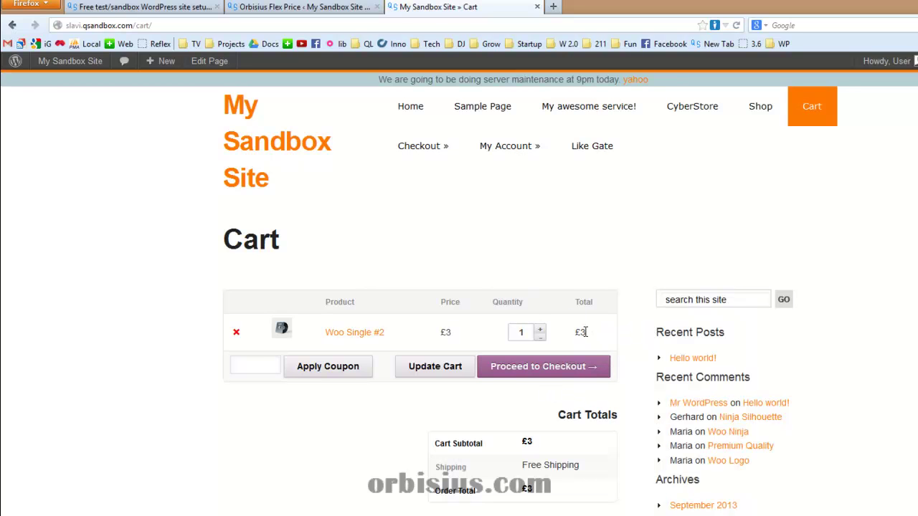
left_click(298, 7)
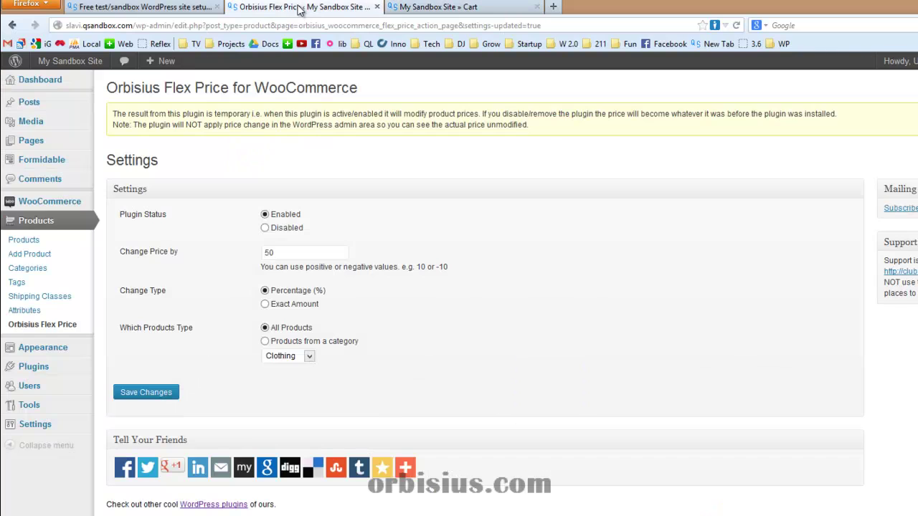
Keep the plugin Enabled and save Change Price by as -50 percent.
left_click(290, 228)
left_click(289, 217)
left_click(267, 253)
type("-")
left_click(150, 393)
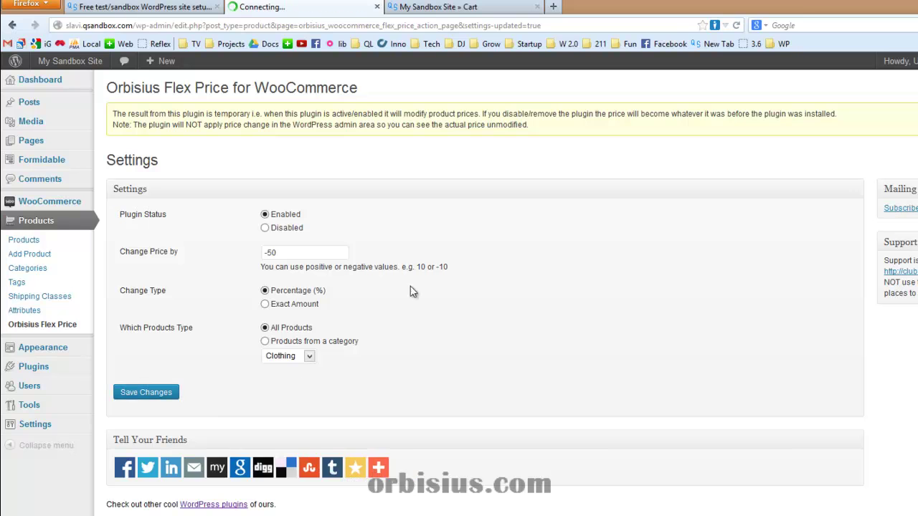
Reload the cart to confirm Woo Single #2 drops to £1, then return to settings.
left_click(439, 8)
mouse_move(508, 147)
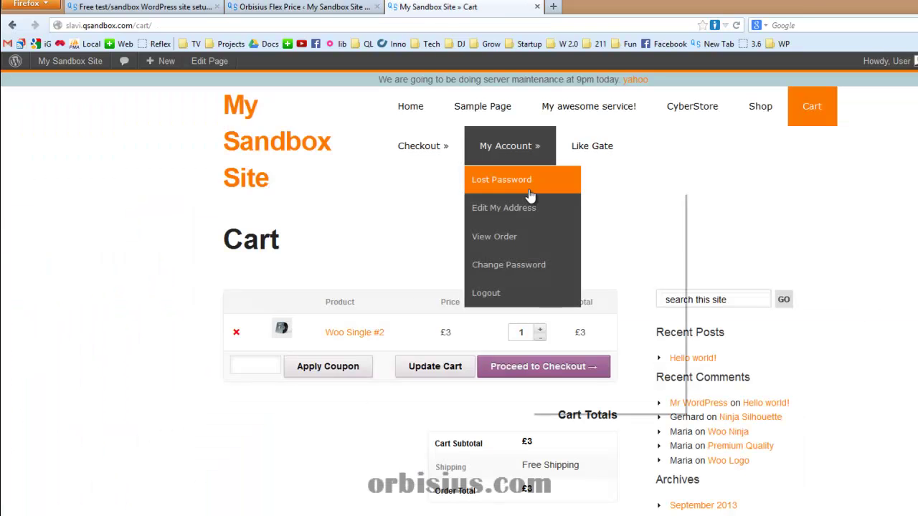
right_click(529, 193)
left_click(697, 181)
right_click(624, 186)
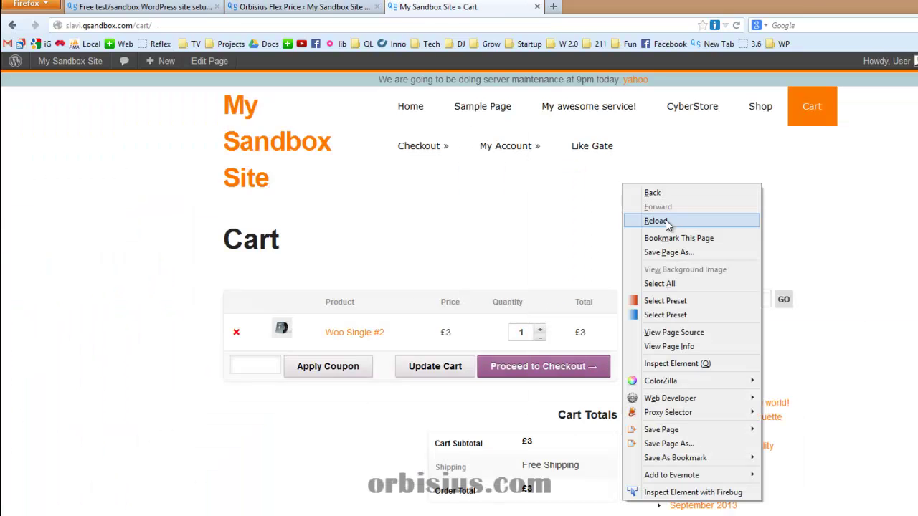
left_click(666, 223)
double_click(579, 334)
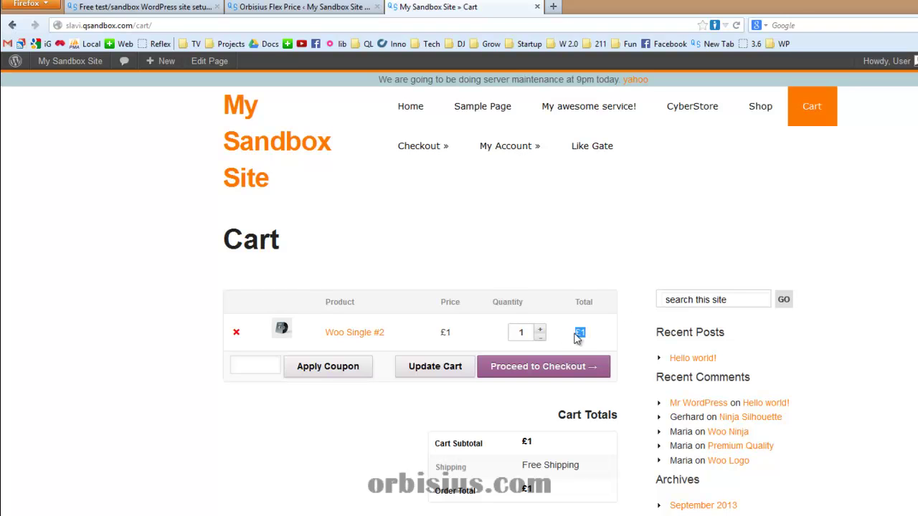
left_click(289, 8)
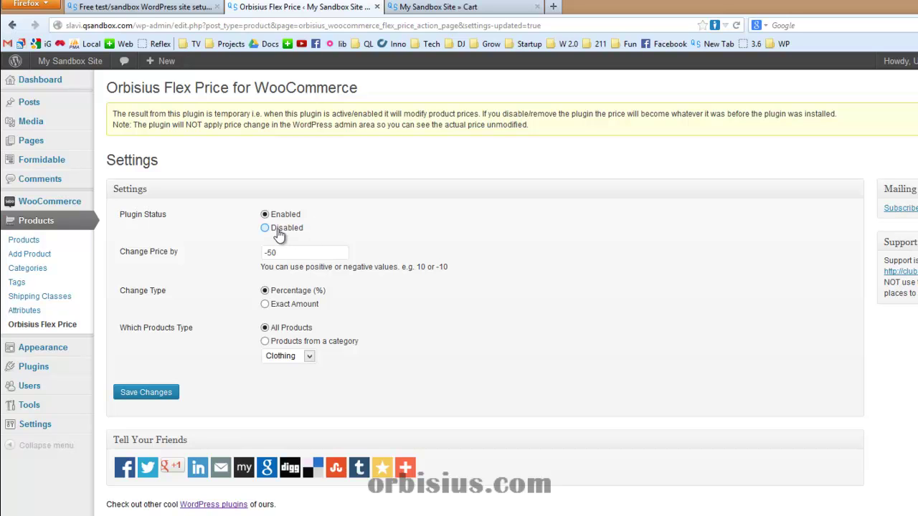
Save Flex Price as Disabled and reload the cart to see Woo Single #2 back at £2.
left_click(279, 228)
left_click(175, 393)
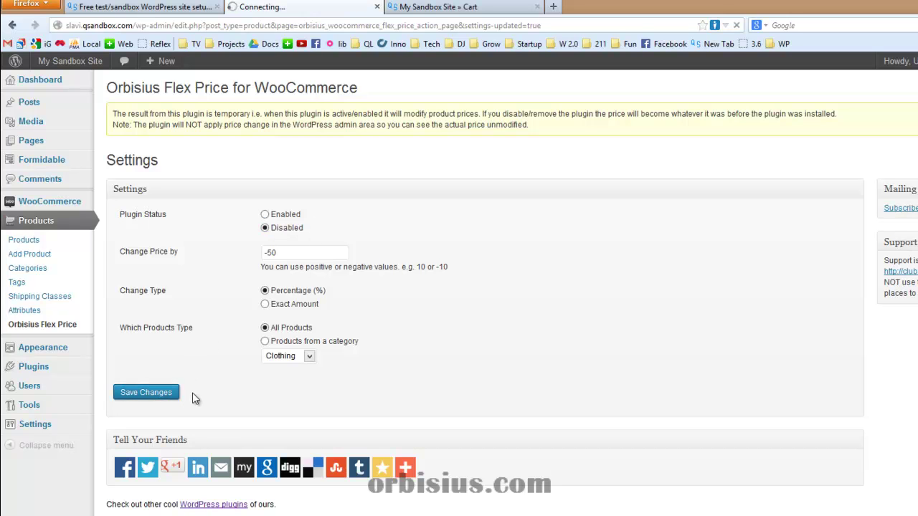
left_click(453, 10)
right_click(627, 289)
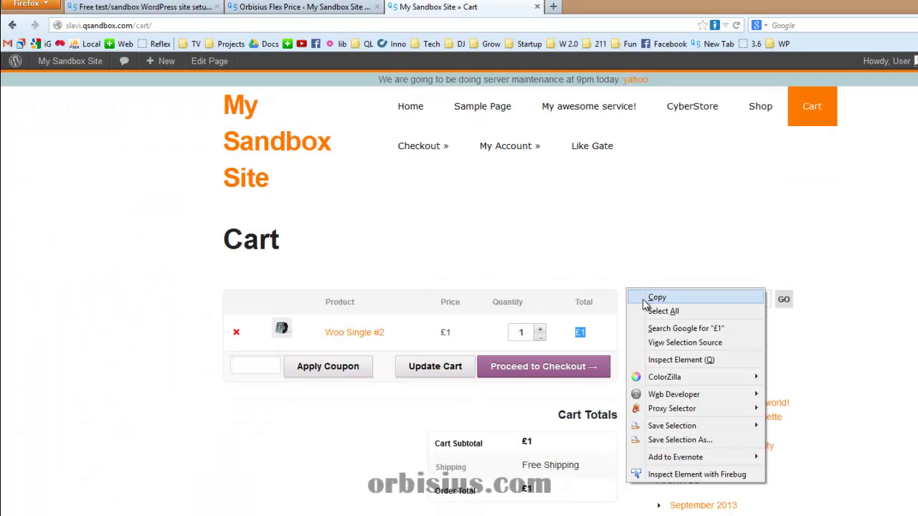
left_click(595, 281)
right_click(630, 269)
left_click(649, 304)
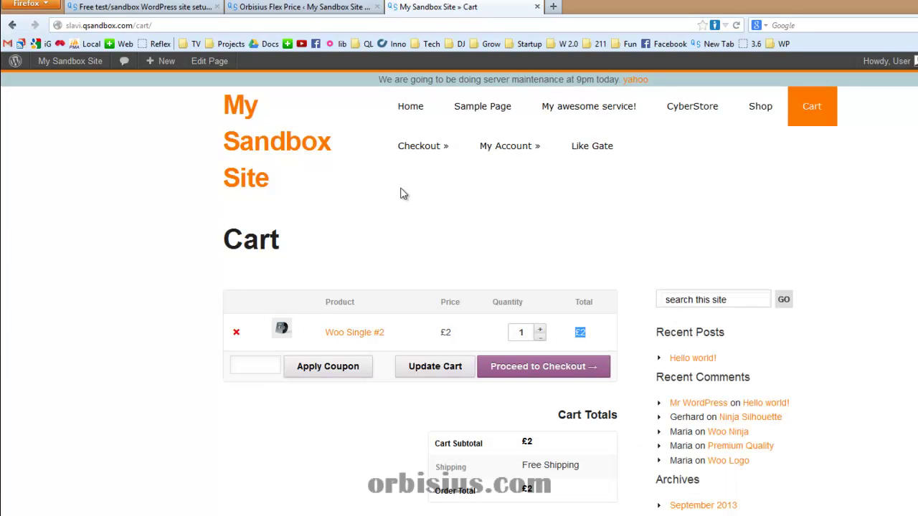
left_click(265, 7)
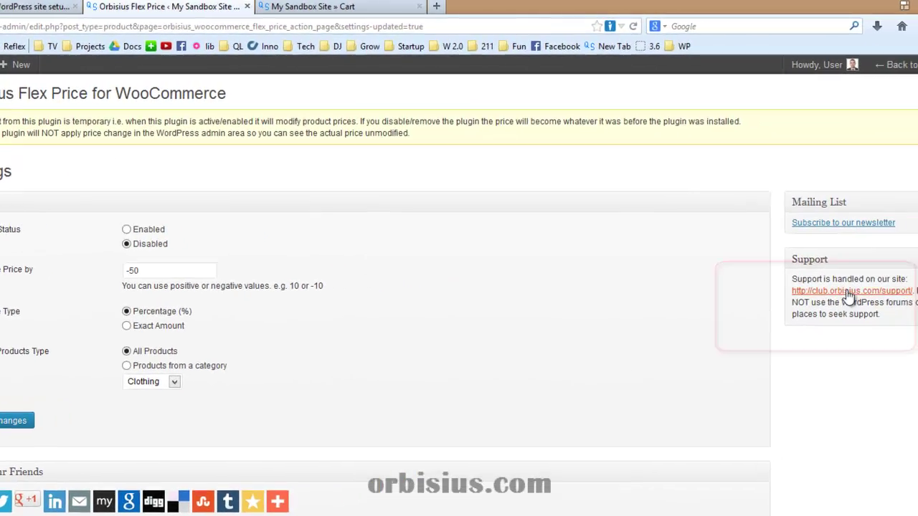
Open the Club Orbisius support site and browse its Products list of plugins and tools.
left_click(808, 302)
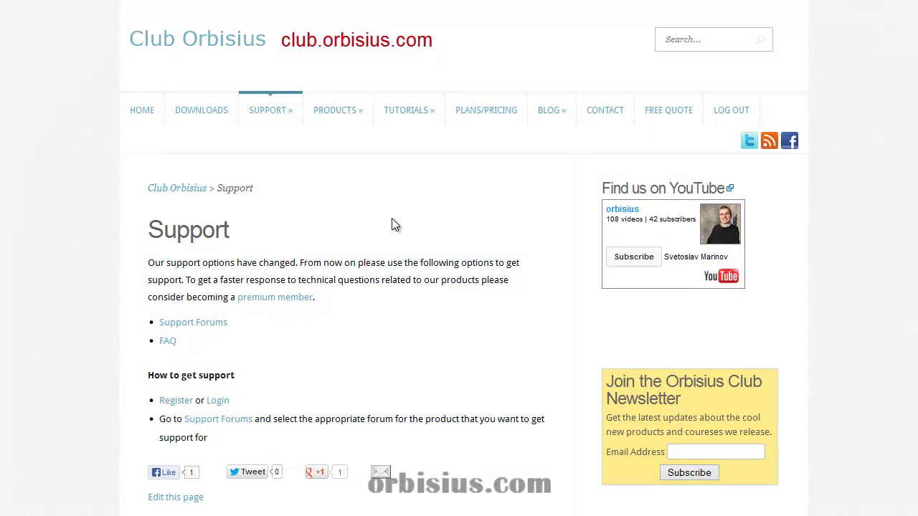
left_click(334, 118)
scroll(480, 343, "down", 3)
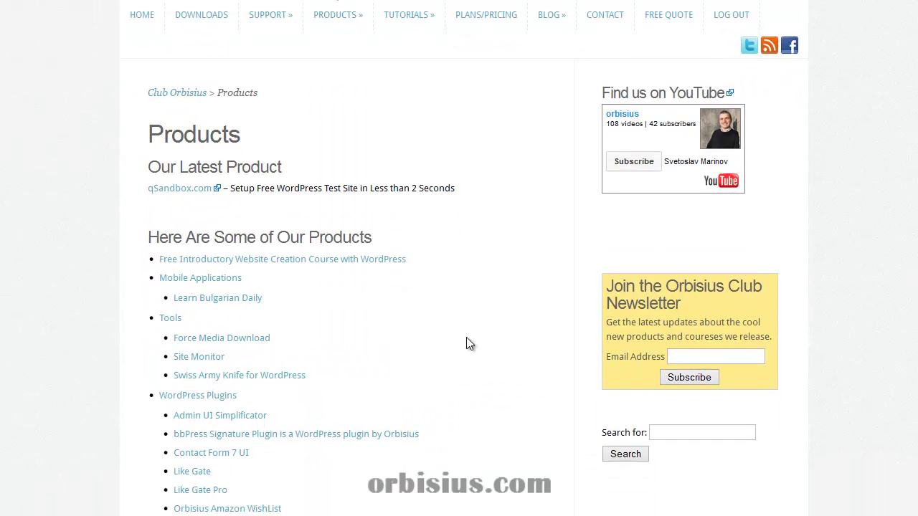
scroll(466, 337, "down", 4)
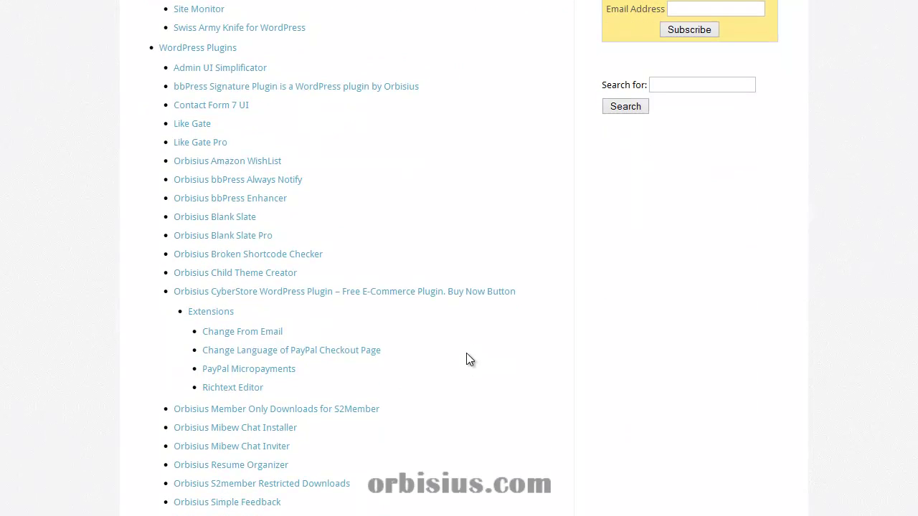
scroll(466, 354, "up", 6)
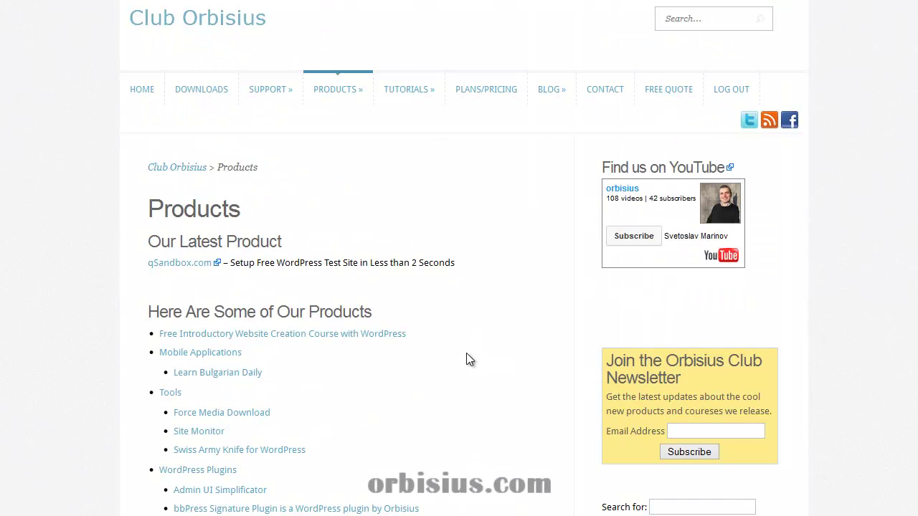
Browse the Club Orbisius Downloads page's premium products table, such as Like Gate Pro.
left_click(213, 95)
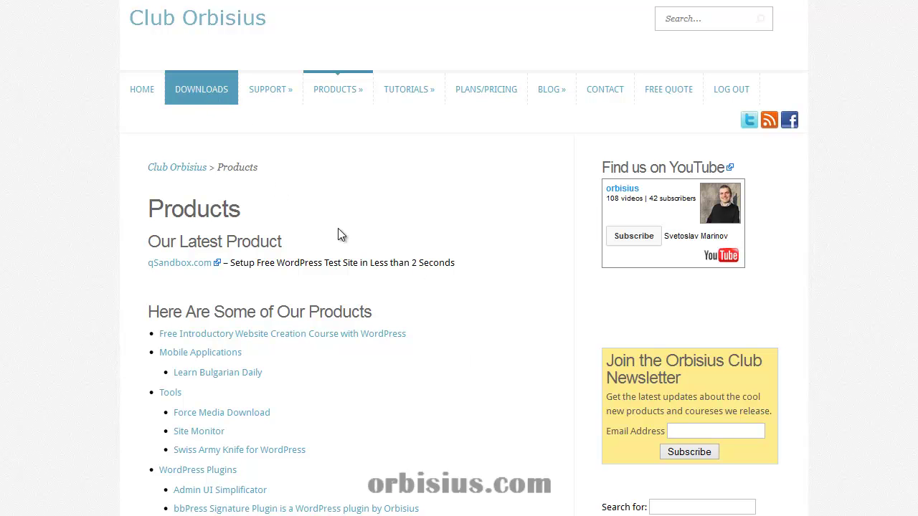
scroll(56, 306, "down", 1)
scroll(56, 307, "down", 2)
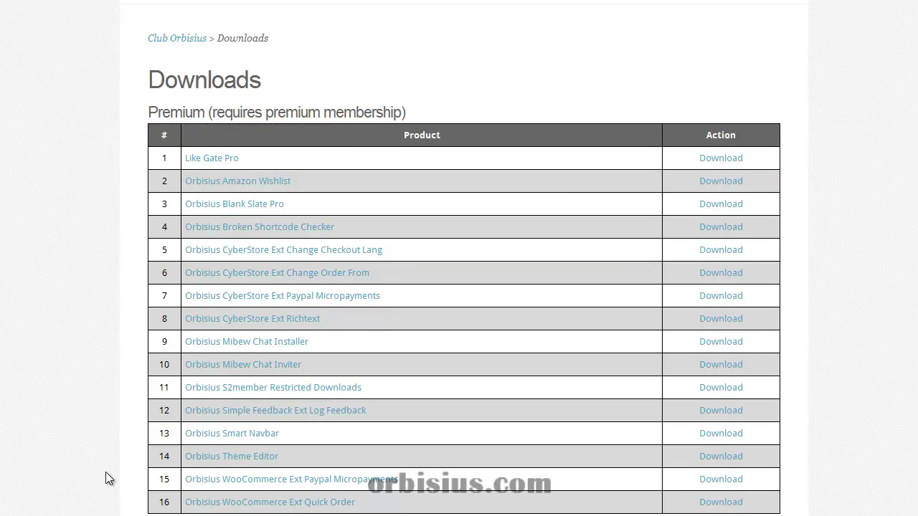
scroll(57, 429, "up", 3)
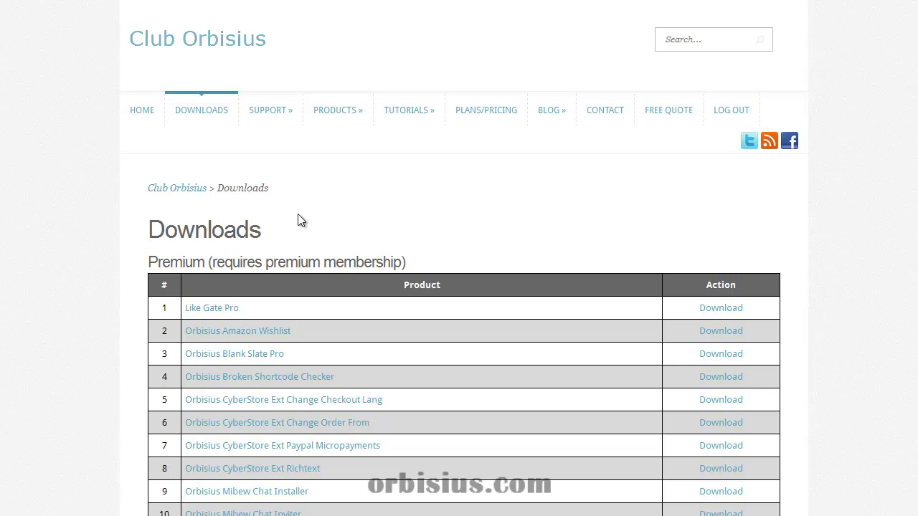
scroll(471, 282, "down", 1)
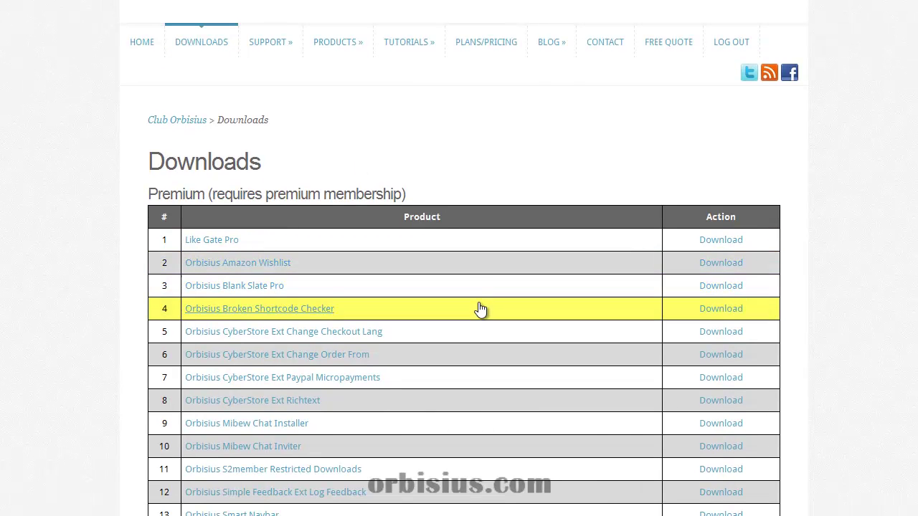